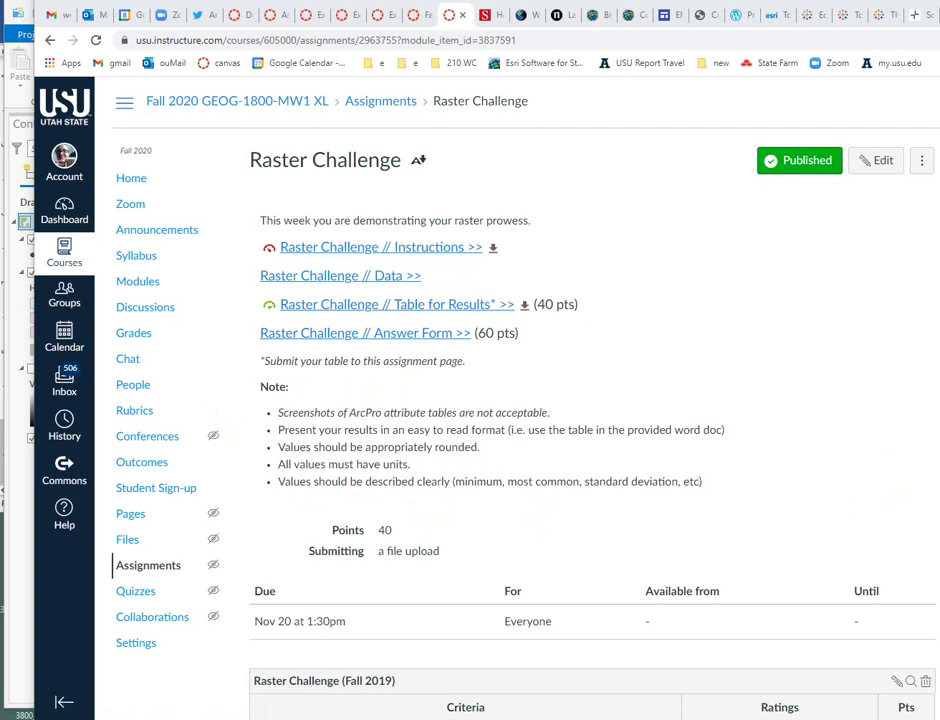
- Scroll down through the Raster Challenge rubric and back up to the links
scroll(595, 400, "down", 5)
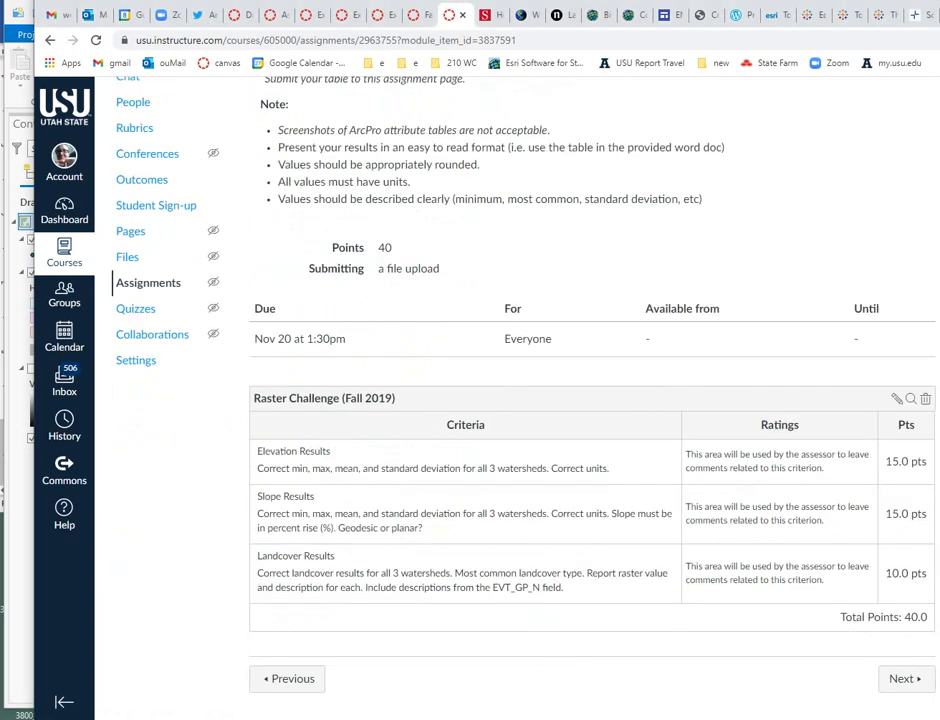
scroll(595, 400, "up", 5)
- Preview the Instructions document inline and scroll down to the Figure 1 Scofield Reservoir map
left_click(493, 250)
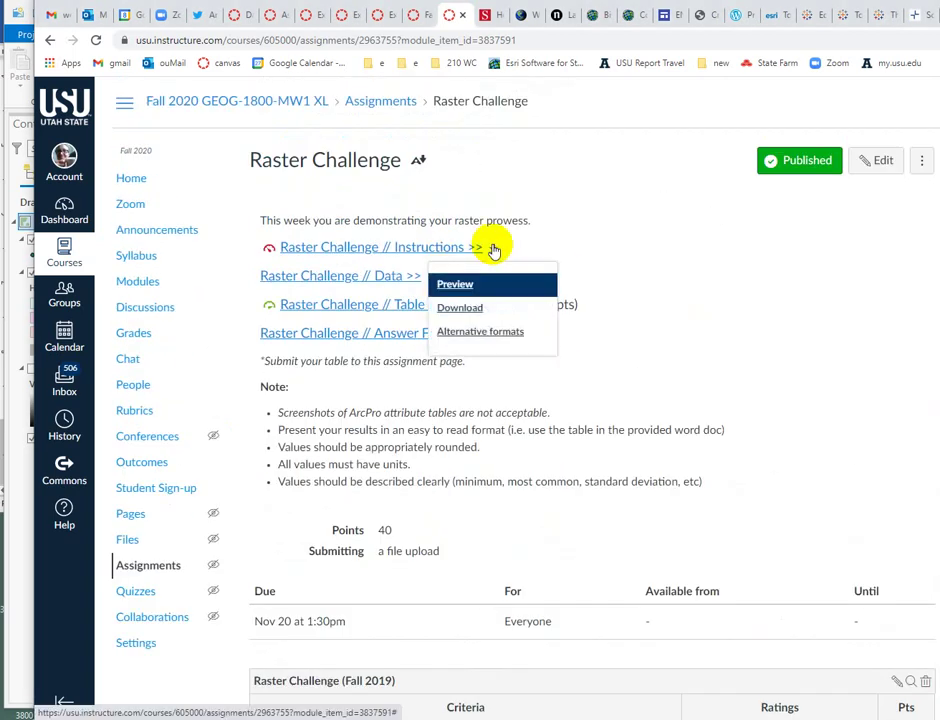
left_click(457, 286)
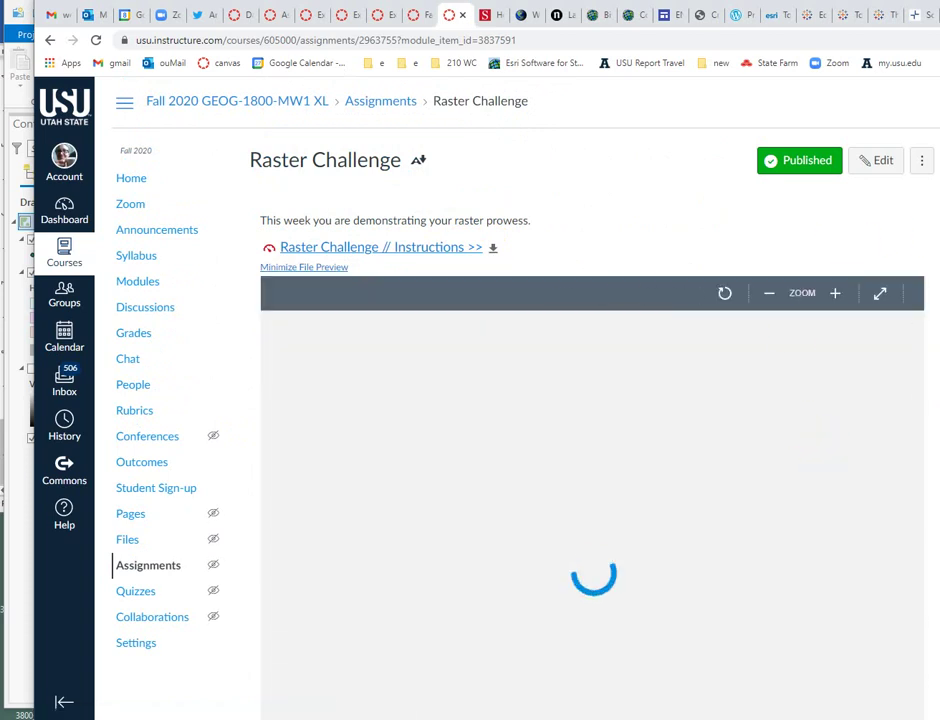
scroll(862, 104, "down", 3)
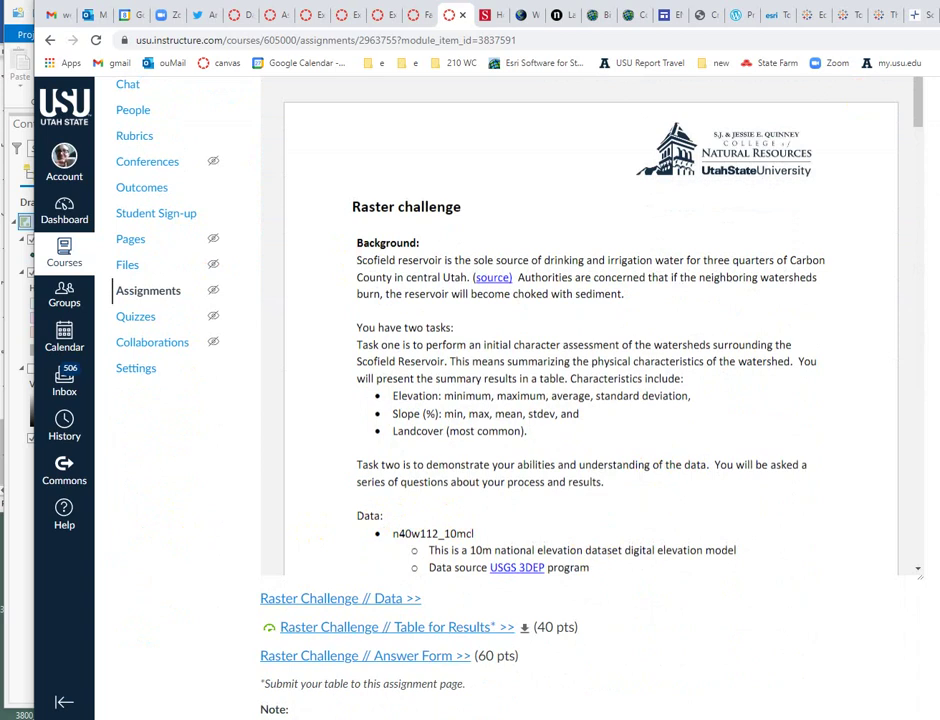
left_click_drag(923, 75, 921, 160)
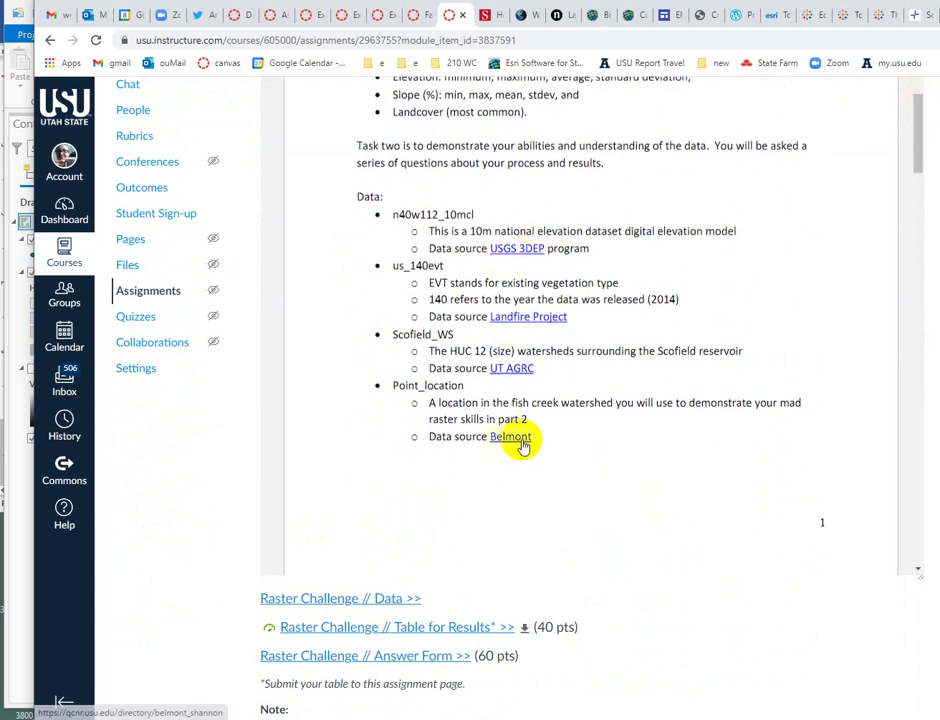
left_click_drag(917, 120, 921, 195)
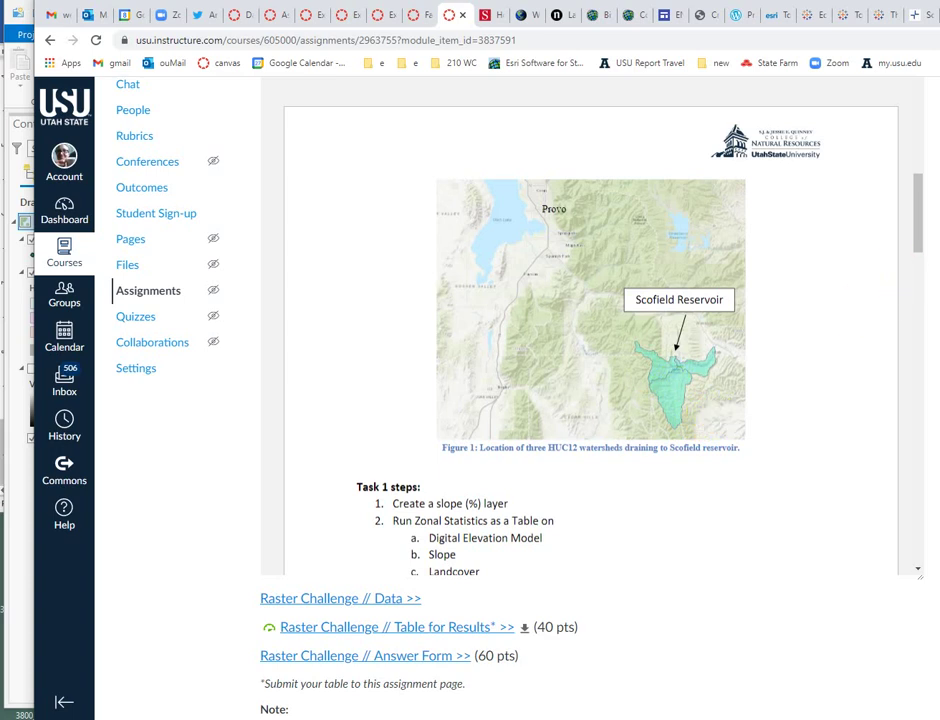
left_click_drag(916, 210, 919, 252)
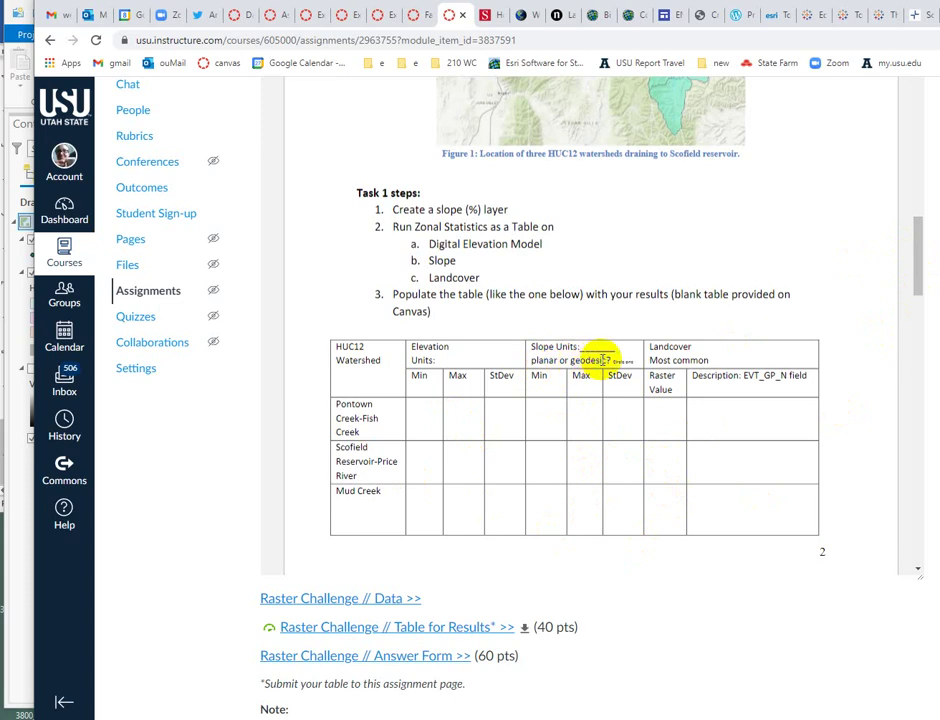
left_click_drag(923, 257, 917, 321)
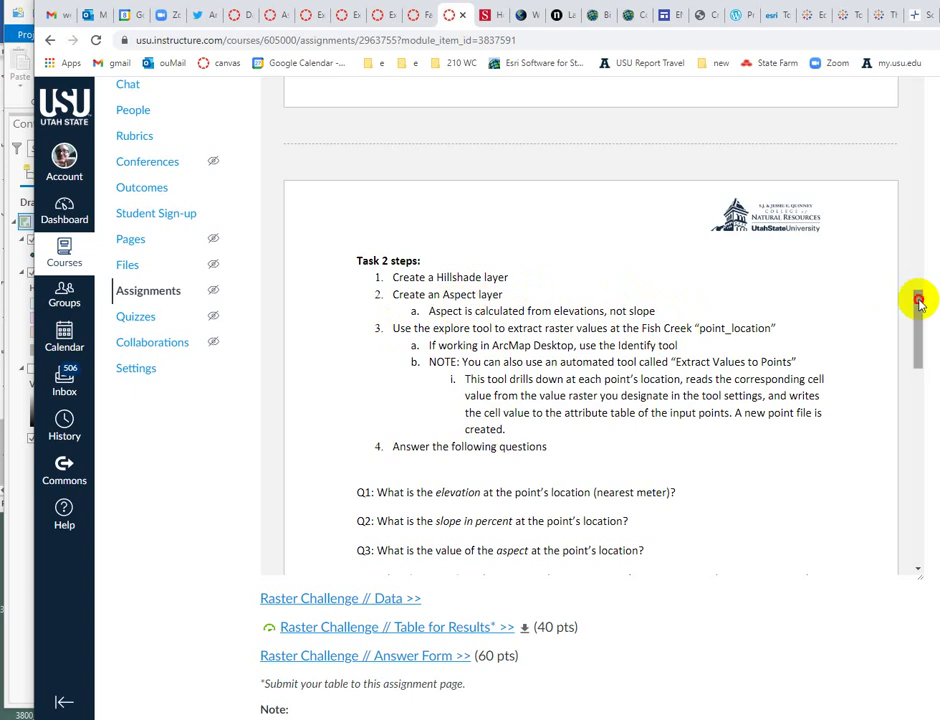
left_click_drag(918, 302, 923, 349)
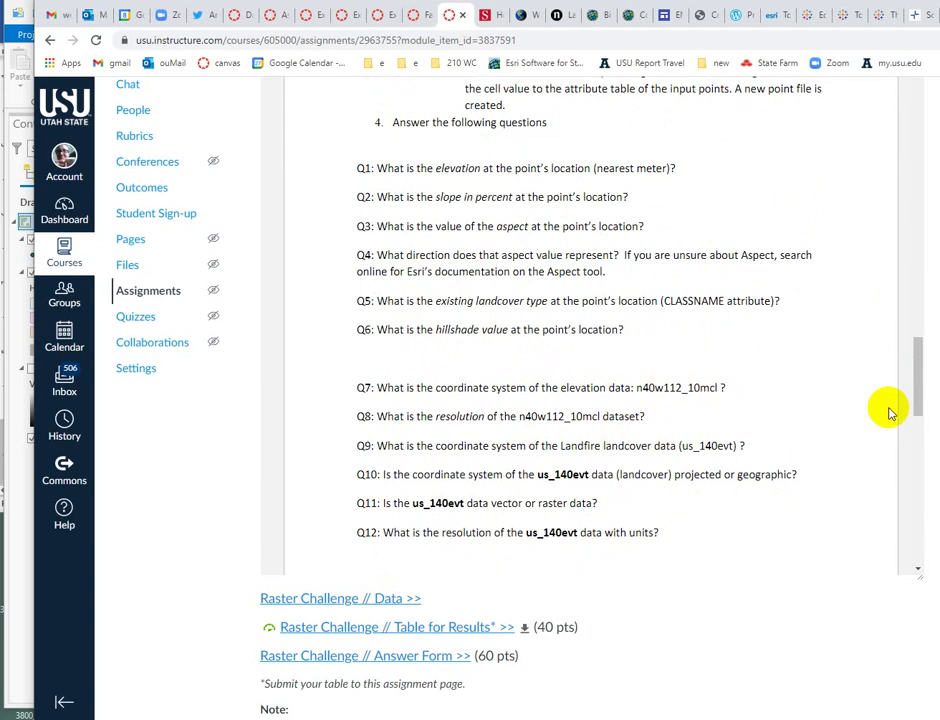
left_click_drag(914, 365, 928, 450)
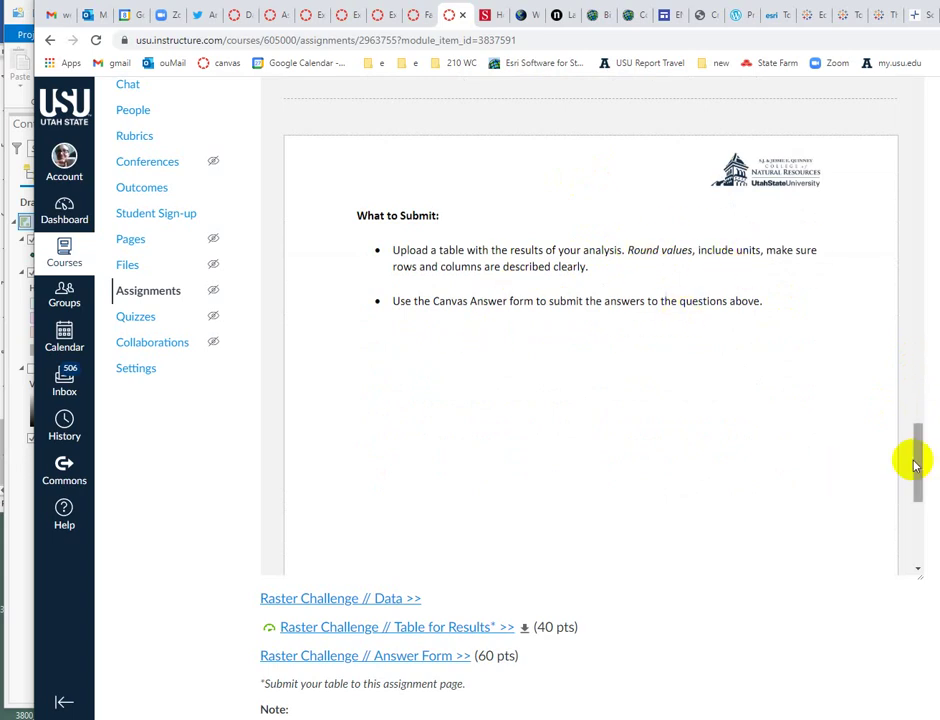
left_click_drag(917, 457, 917, 12)
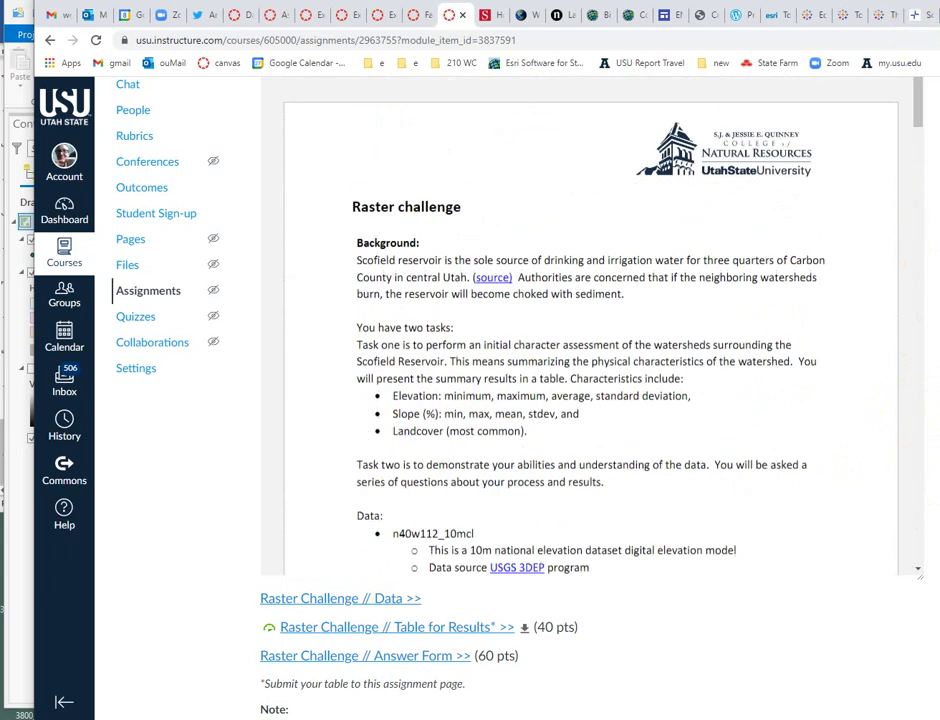
- Switch to the ArcGIS Pro project showing Map5 with the Scofield watersheds
key("alt+Tab")
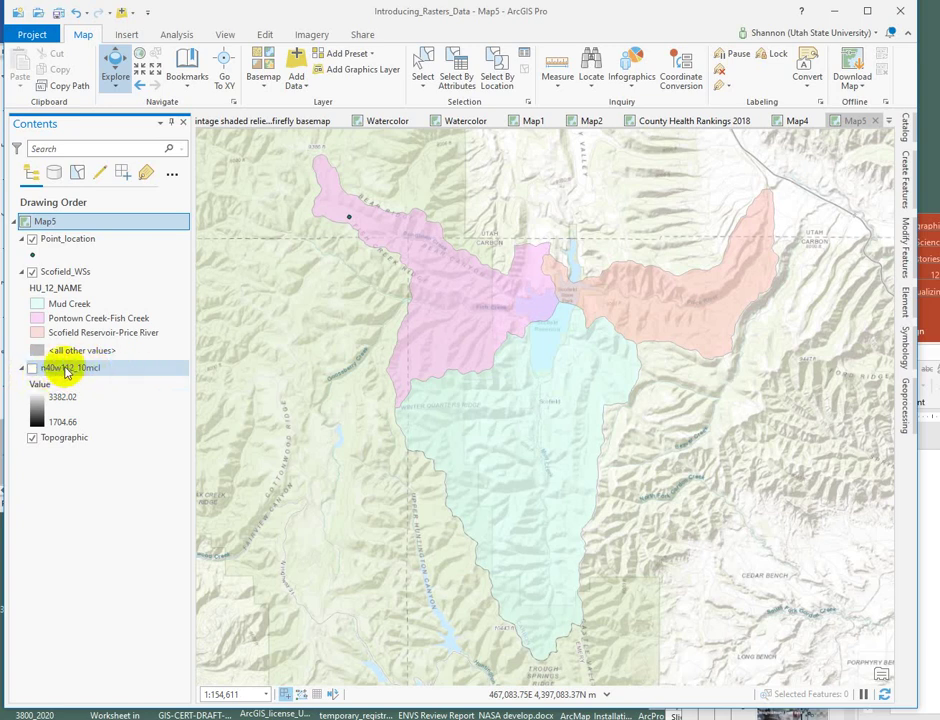
- Turn on the n40w112_10mcl elevation raster and zoom out to about 1:589,795
left_click(32, 368)
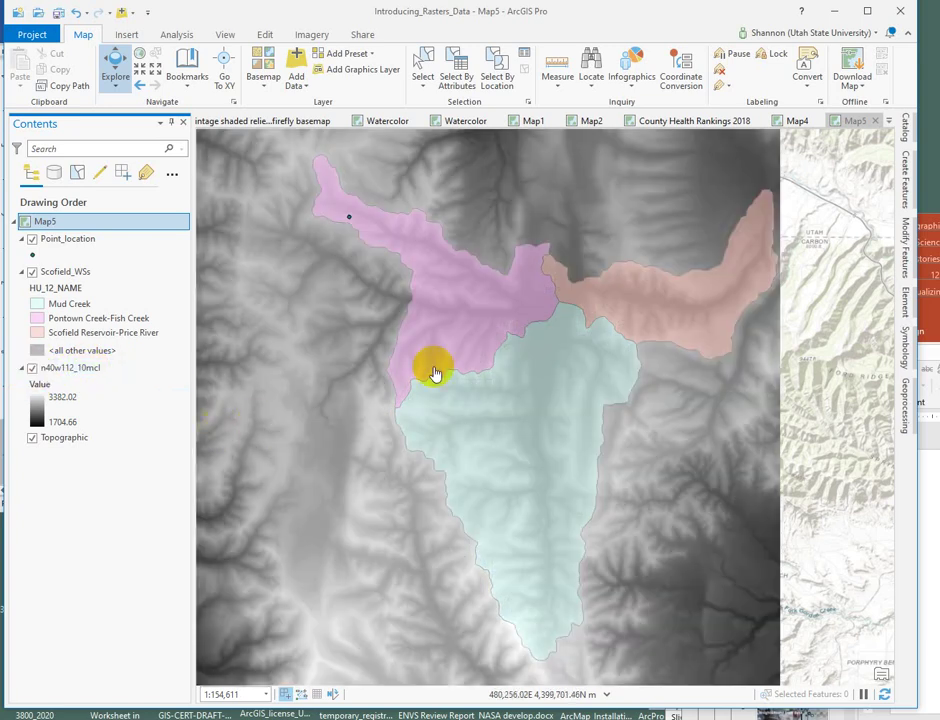
scroll(434, 373, "down", 3)
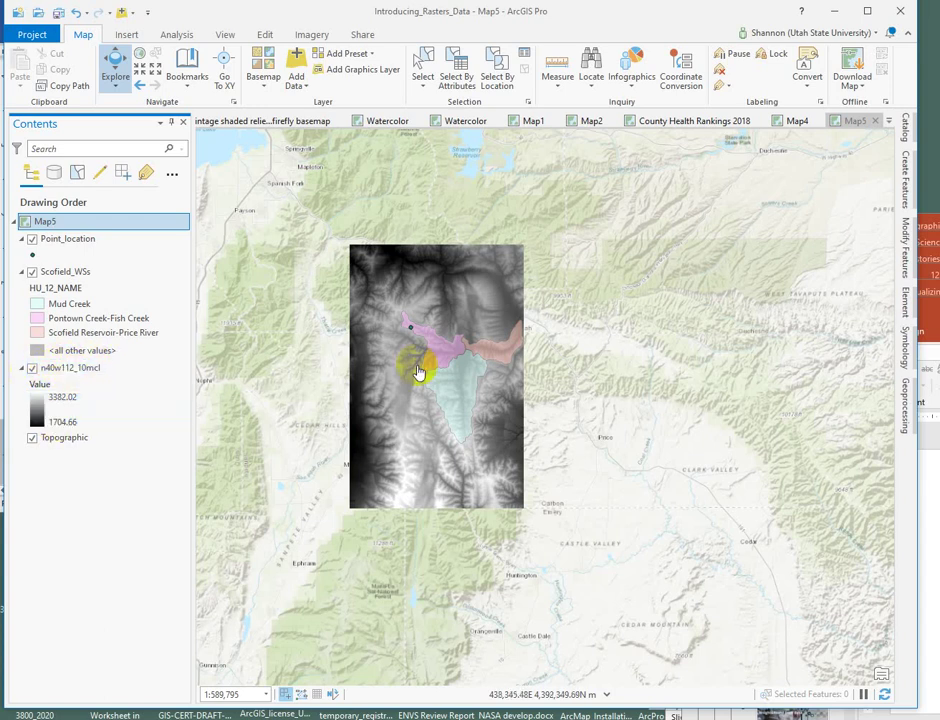
left_click(297, 66)
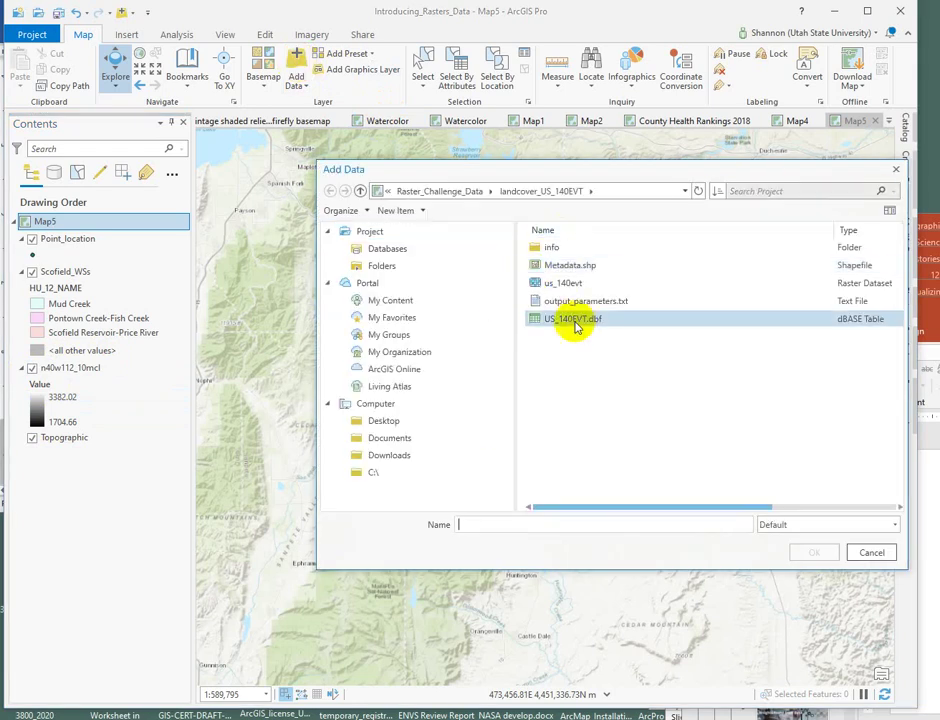
- Add the us_140evt raster from the landcover_US_140EVT folder to the map
left_click(473, 192)
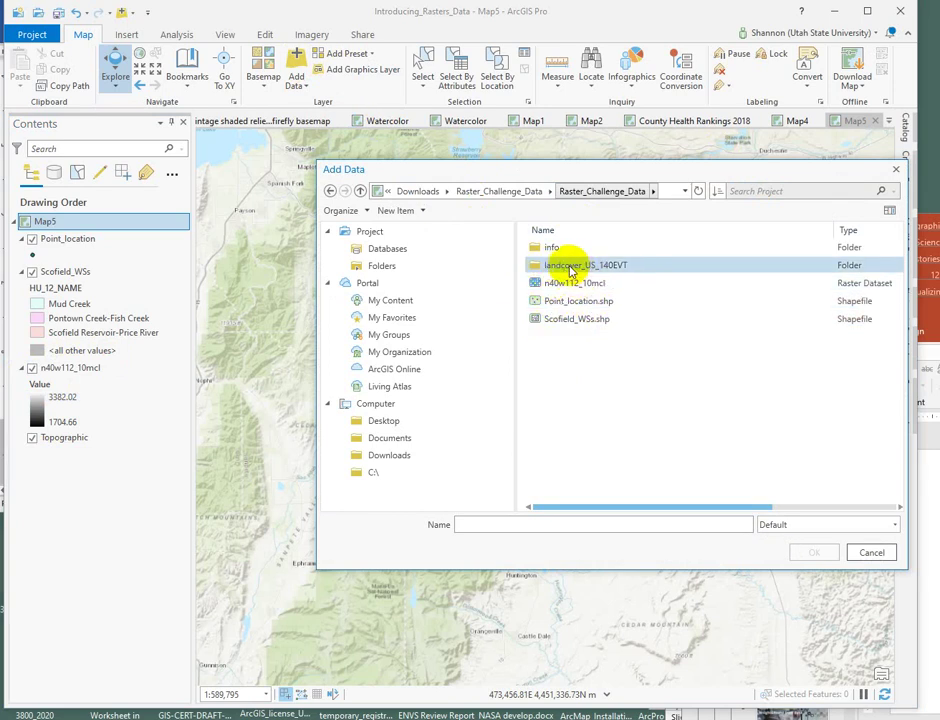
left_click_drag(571, 268, 572, 272)
double_click(572, 268)
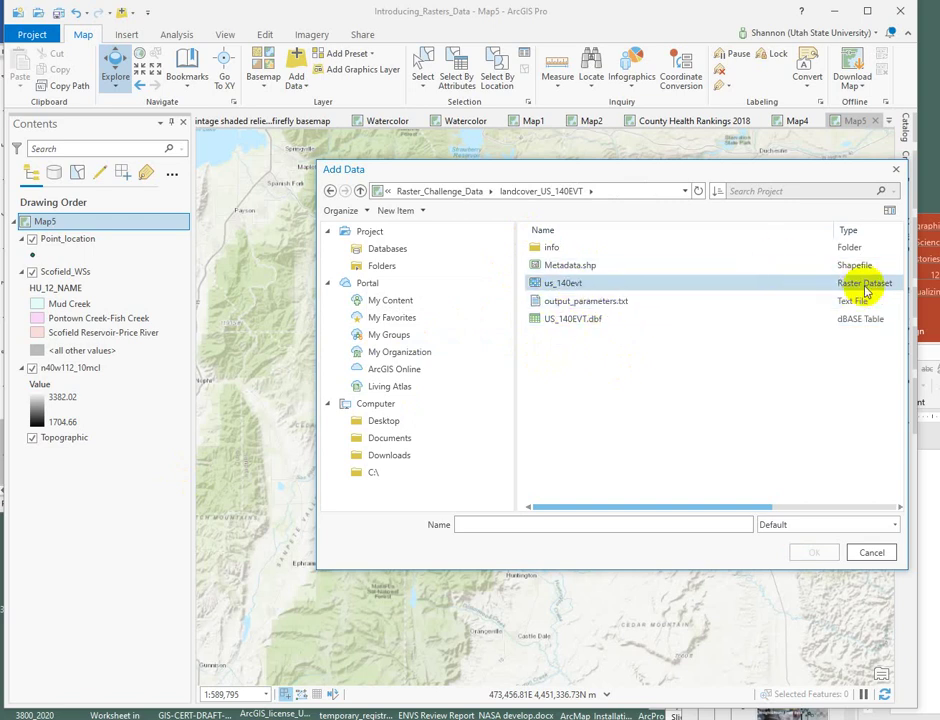
left_click_drag(837, 231, 677, 231)
left_click(545, 284)
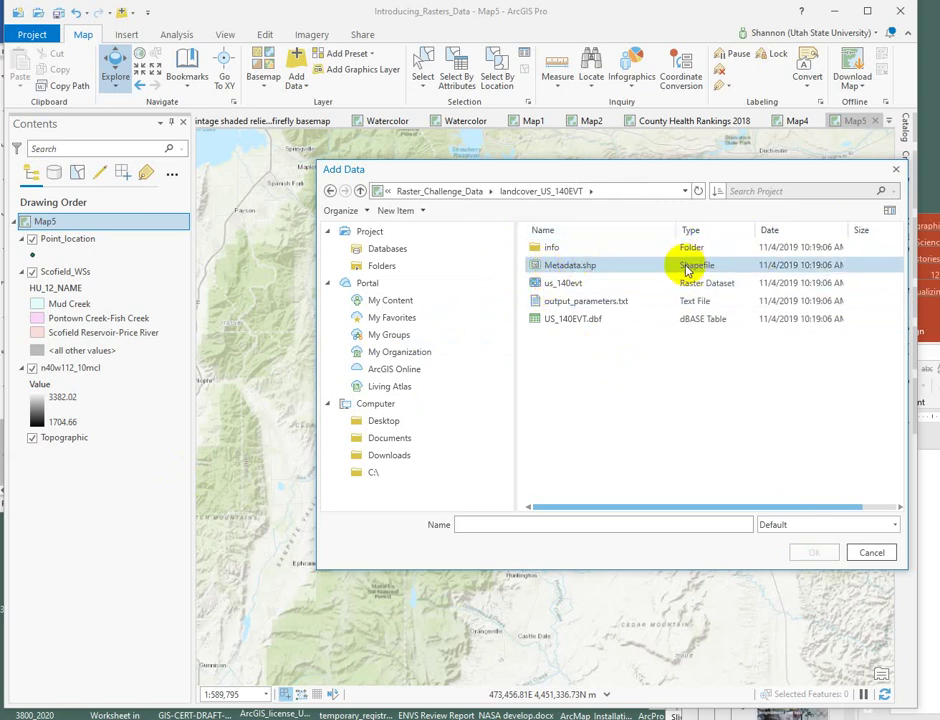
left_click(548, 283)
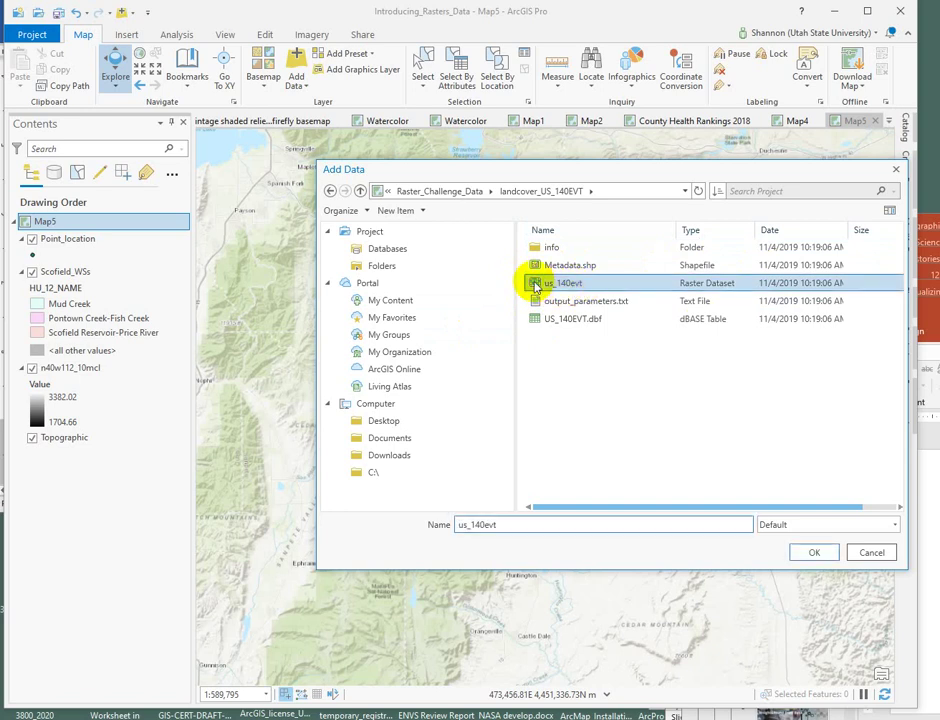
left_click(813, 555)
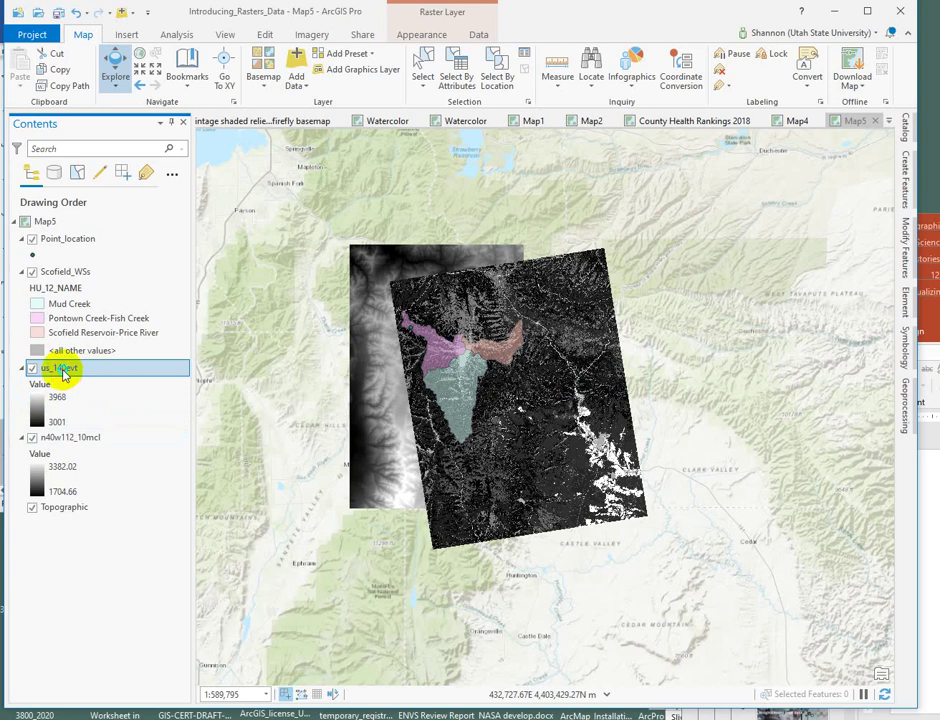
- Bring up the layer options for us_140evt in the Contents pane
right_click(62, 371)
- Open the us_140evt attribute table and widen CLASSNAME to show full class names
left_click(116, 389)
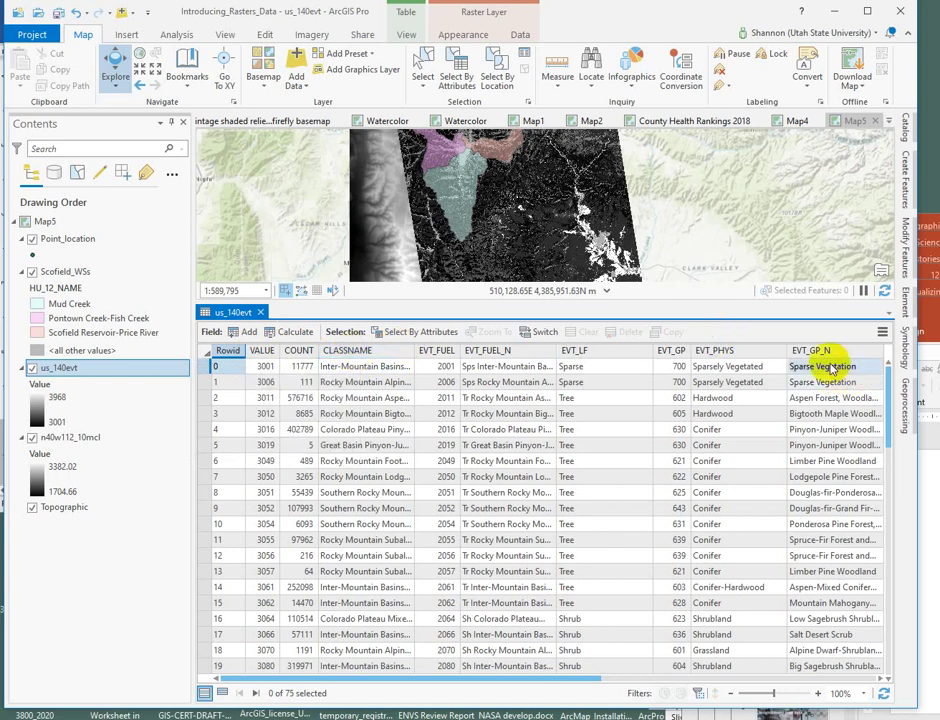
left_click(37, 410)
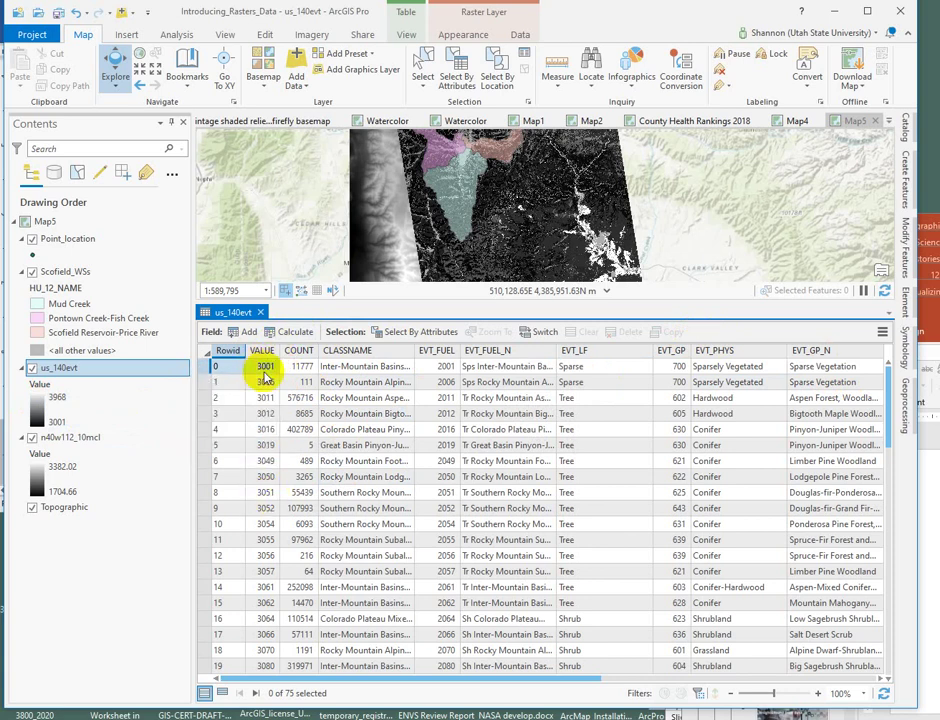
left_click_drag(413, 351, 613, 384)
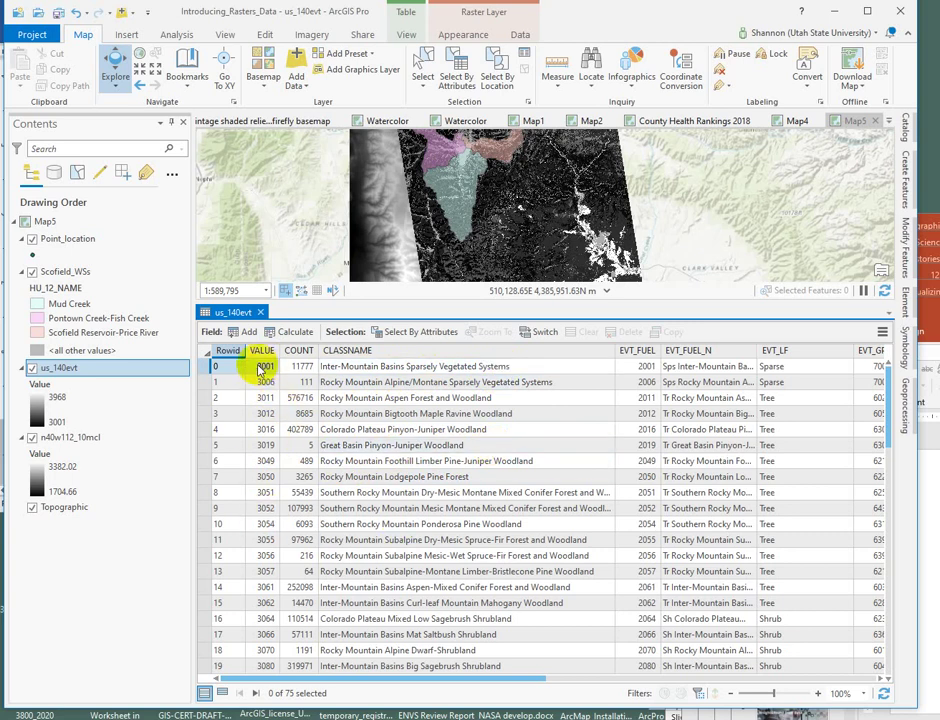
mouse_move(262, 357)
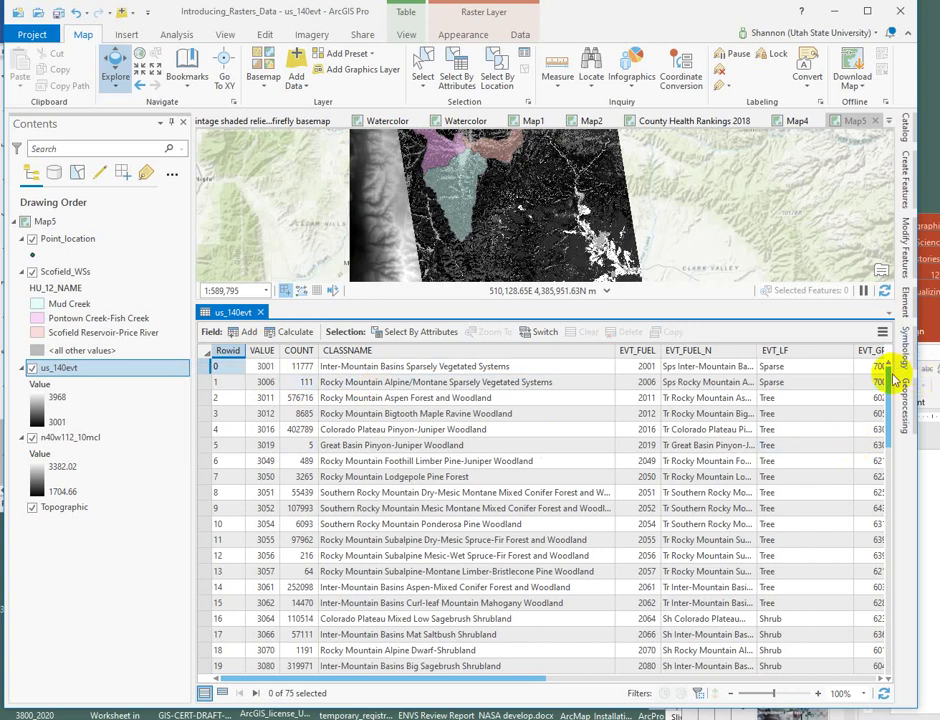
- Scroll to the table's end, showing the last row, VALUE 3968 Western Cool Temperate Wheat
left_click_drag(886, 375, 883, 713)
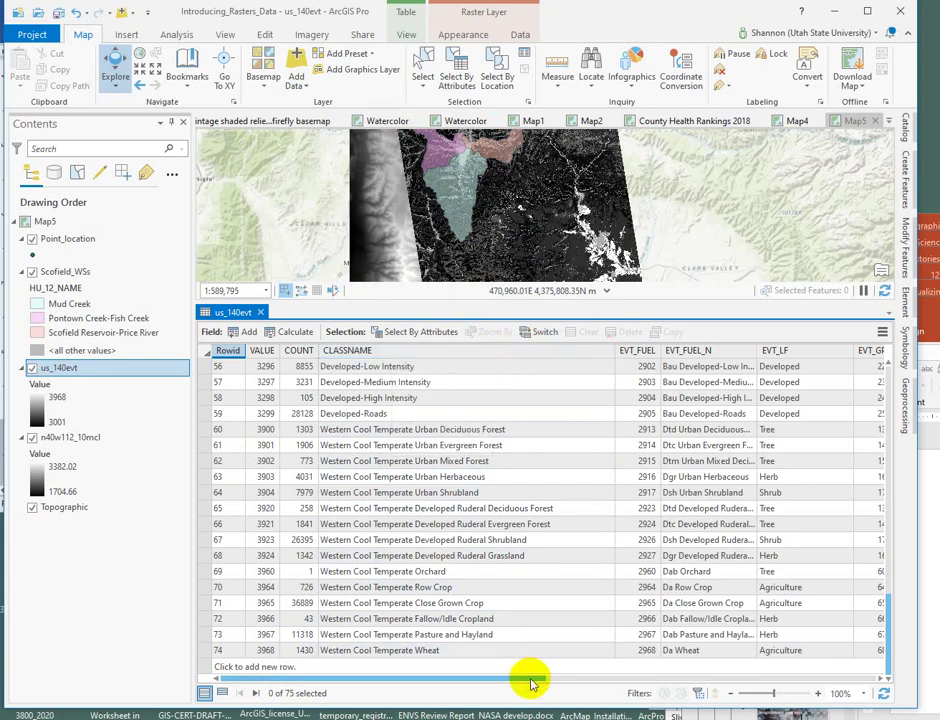
- Widen the EVT_PHYS column so labels like Developed-Medium Intensity read in full
left_click_drag(531, 678, 608, 678)
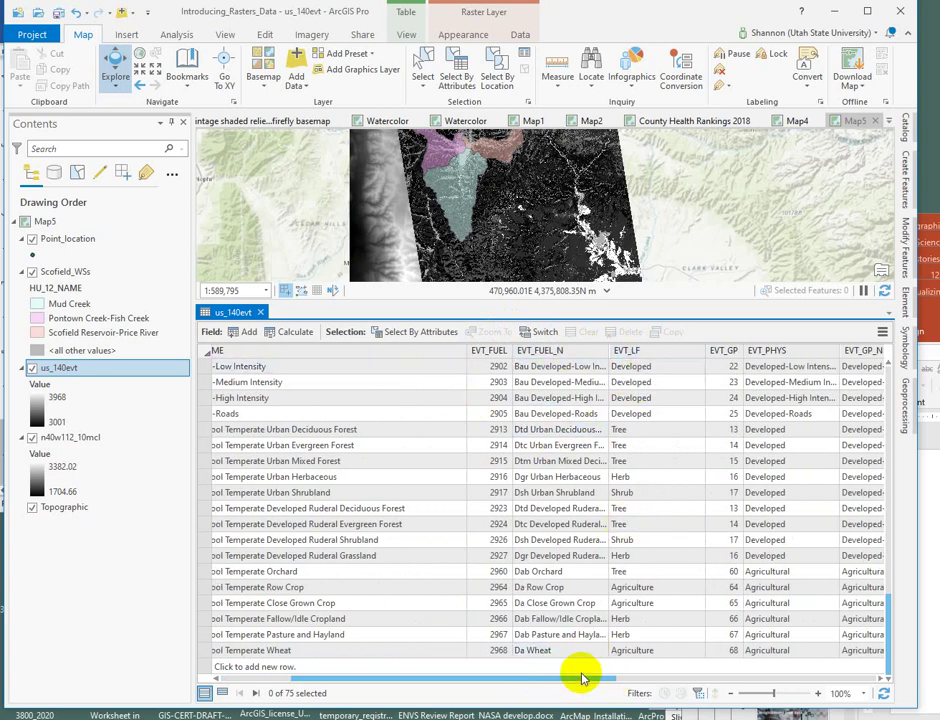
left_click_drag(581, 680, 680, 672)
left_click(568, 412)
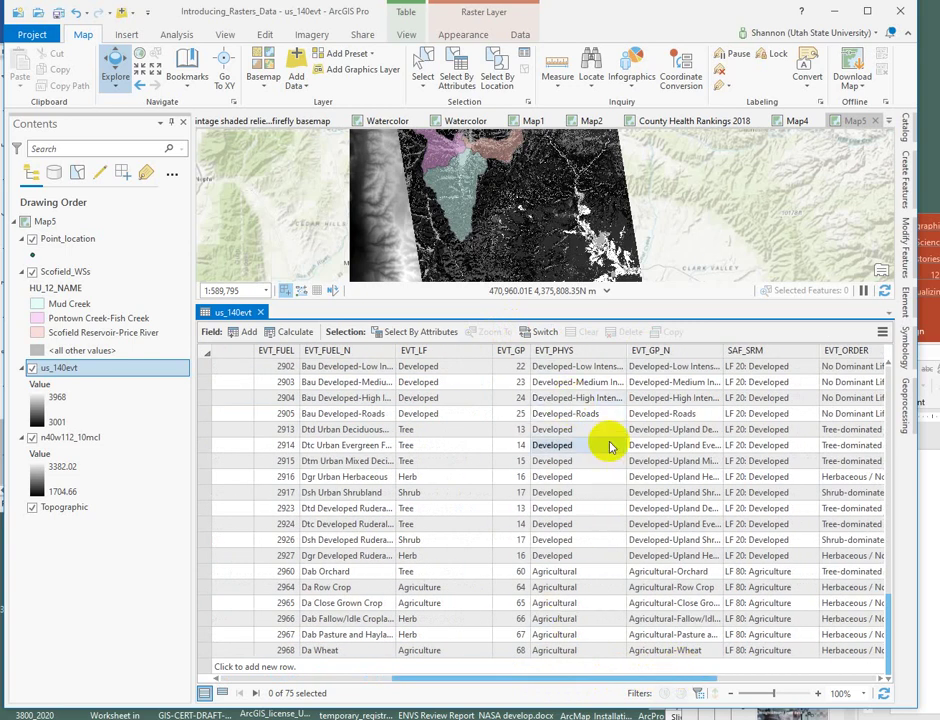
left_click_drag(624, 352, 668, 353)
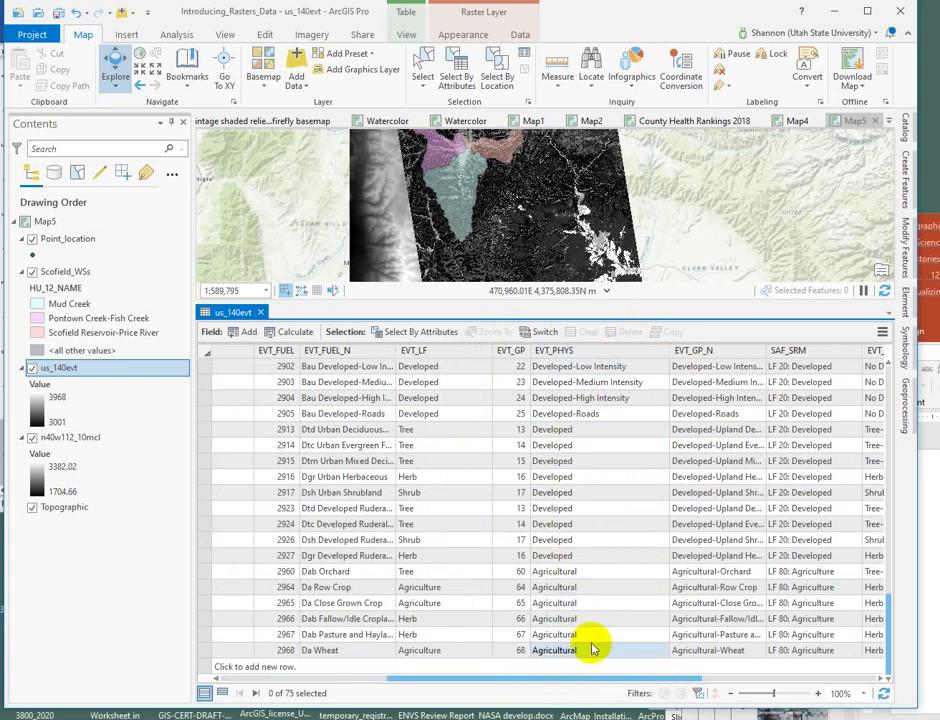
left_click_drag(600, 688, 338, 688)
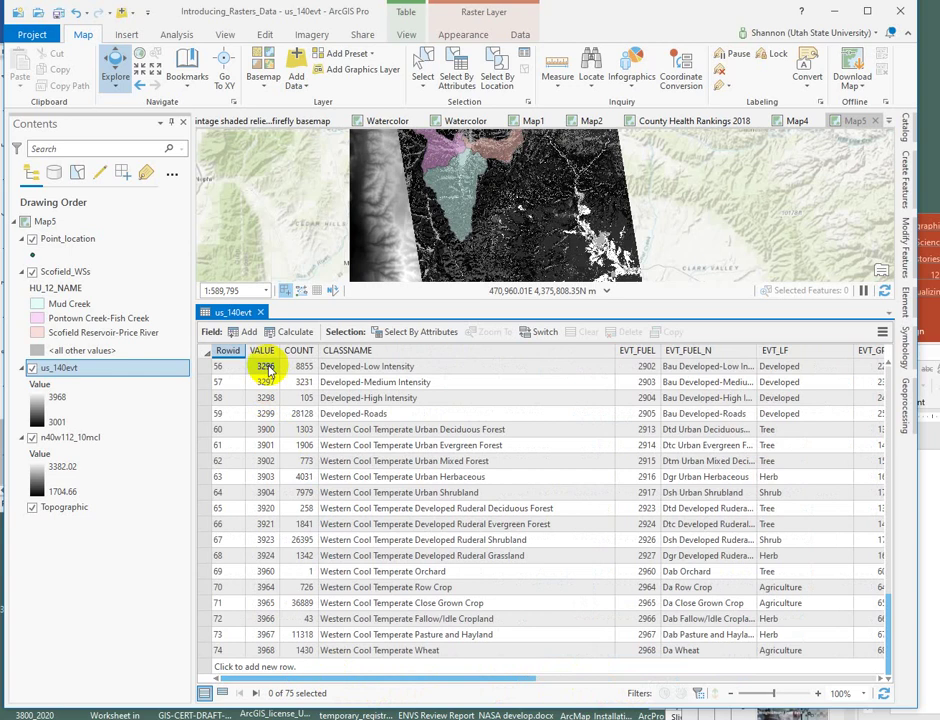